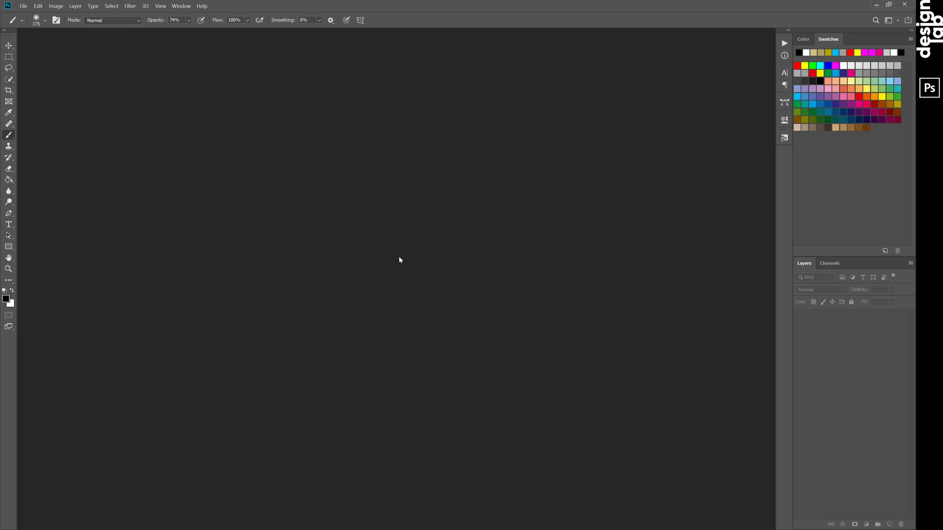
- Open adult-beautiful-blonde-2705849.jpg from the 005 Skin Retouch folder
left_click(23, 6)
left_click(32, 24)
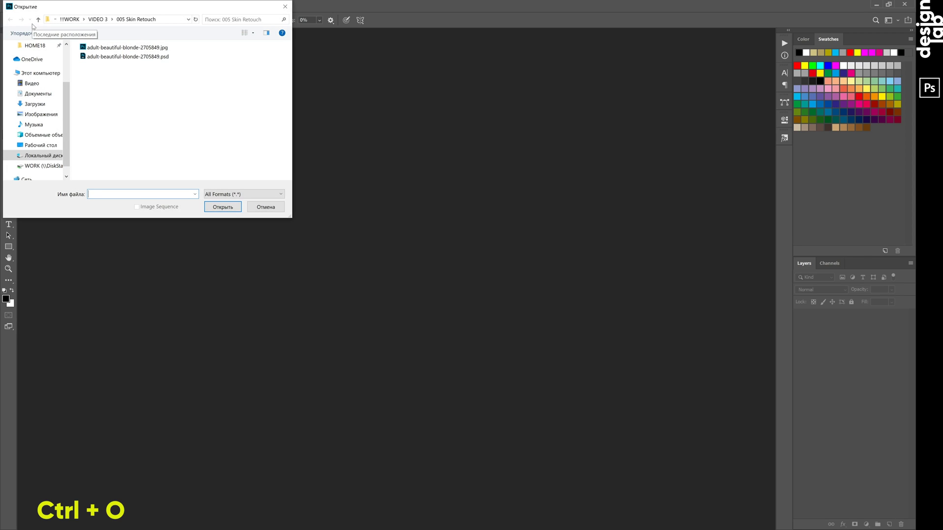
left_click(125, 48)
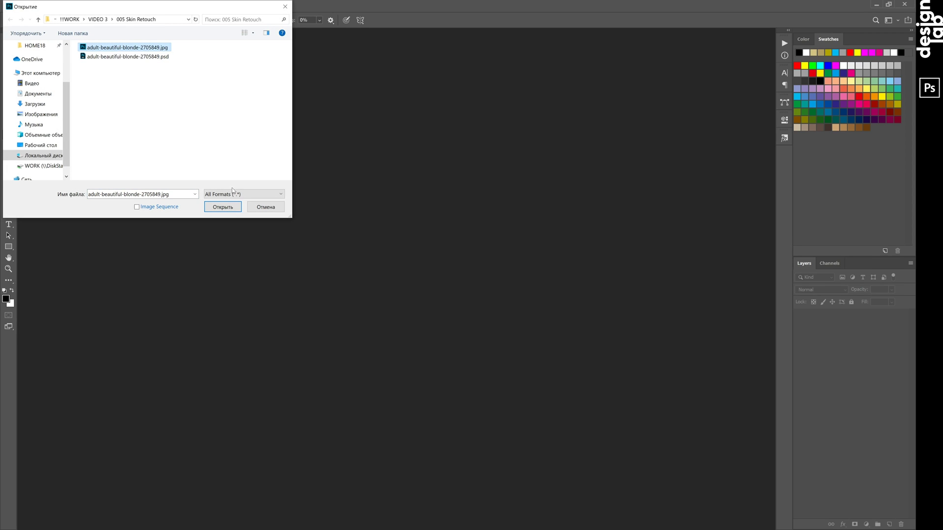
left_click(222, 206)
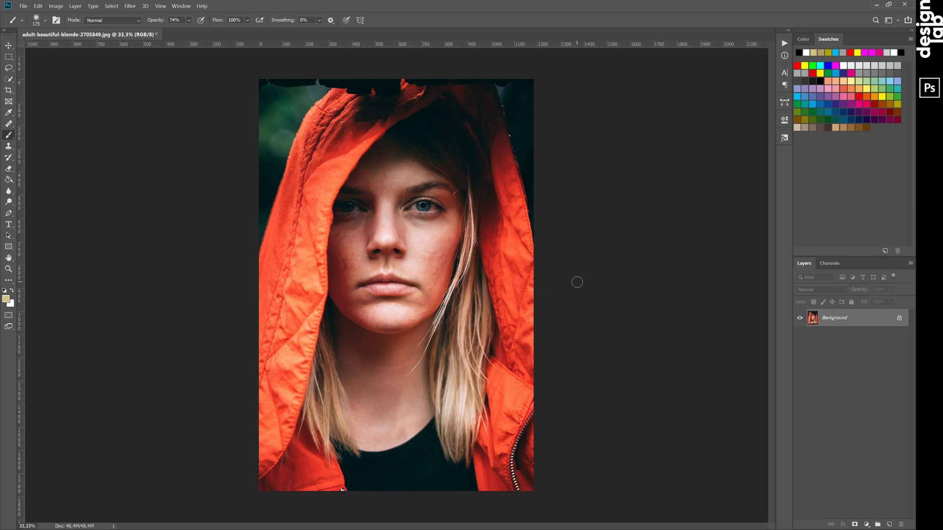
- Duplicate the Background with Ctrl+J and convert the new Layer 1 to a Smart Object
key("h")
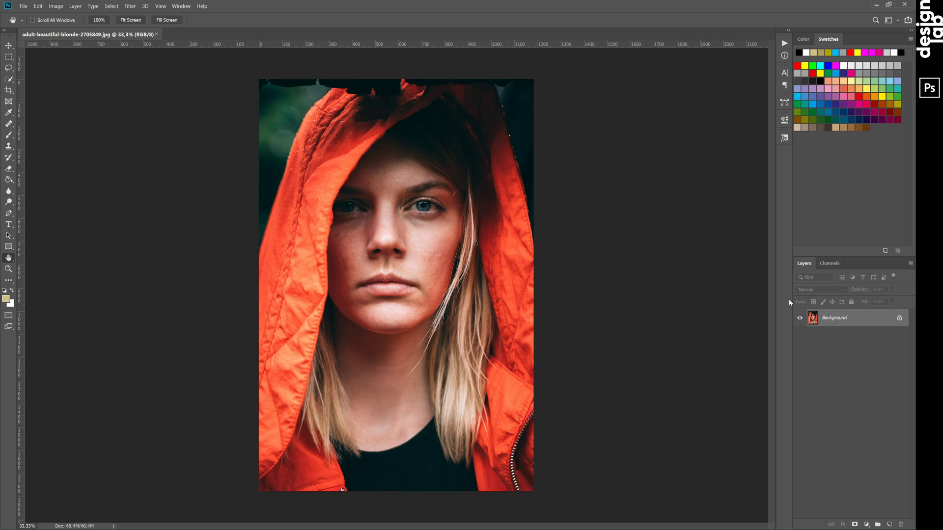
left_click_drag(830, 320, 831, 320)
key("ctrl+j")
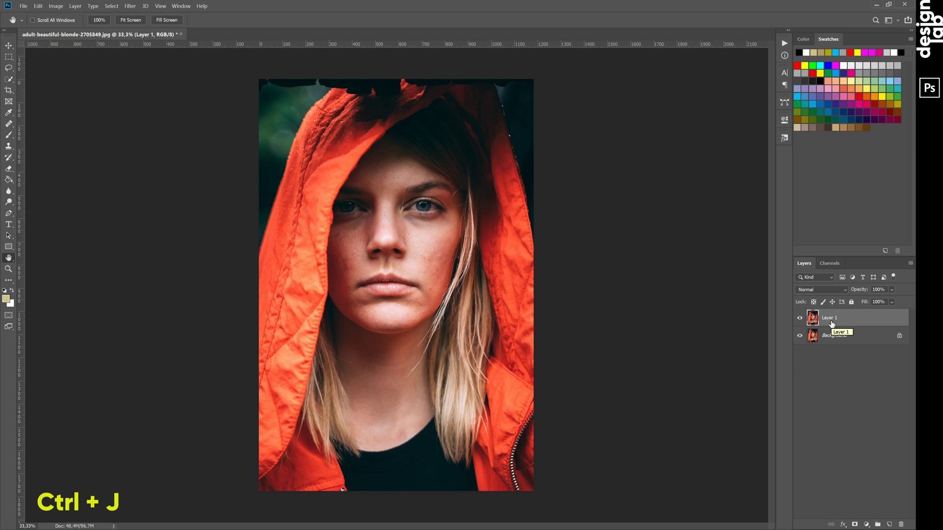
right_click(833, 320)
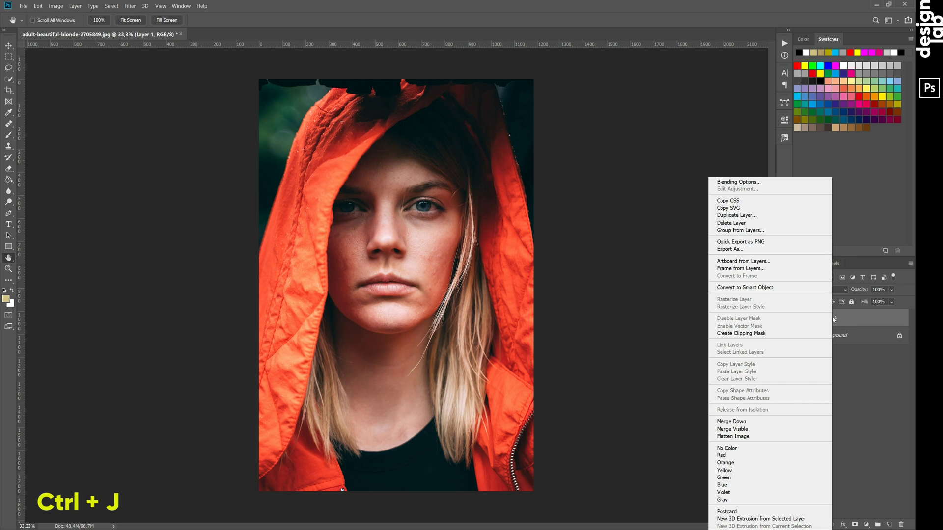
left_click(769, 289)
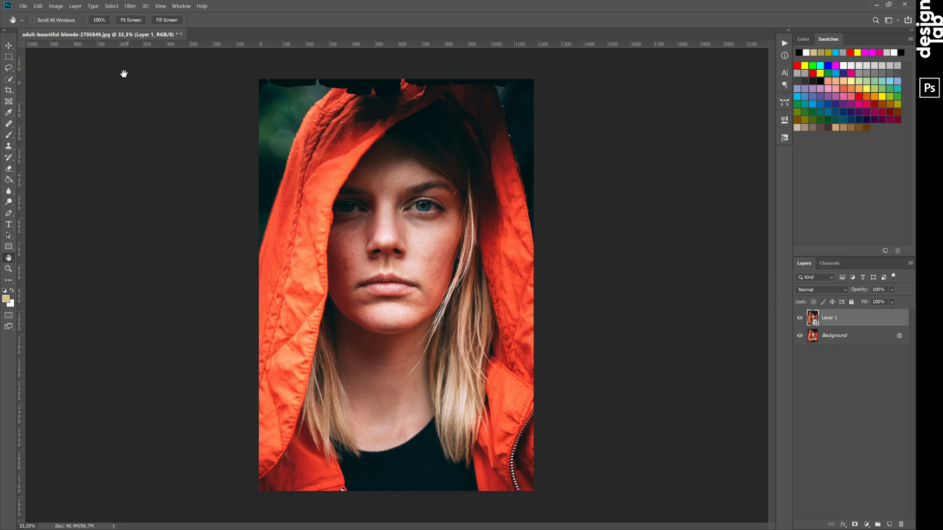
- Apply Image > Adjustments > Invert to Layer 1 as a smart filter, making a colour negative
left_click(56, 6)
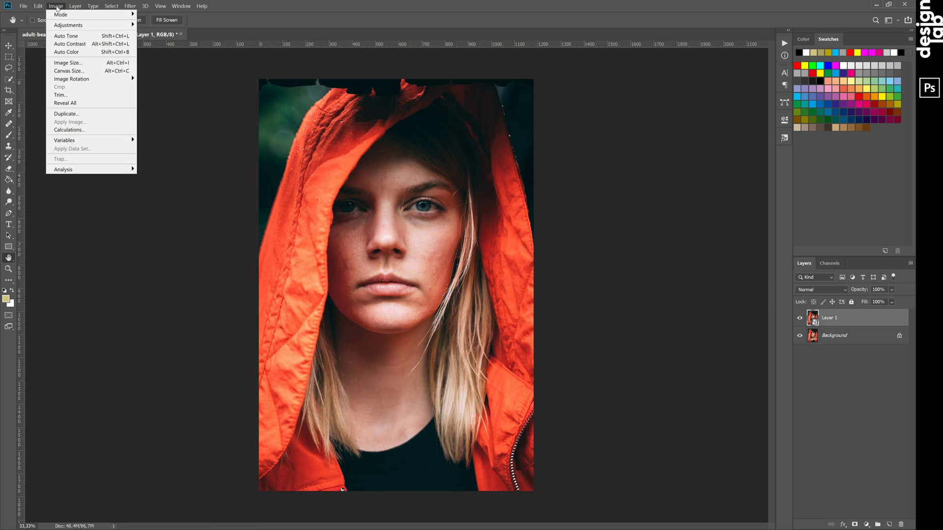
mouse_move(69, 26)
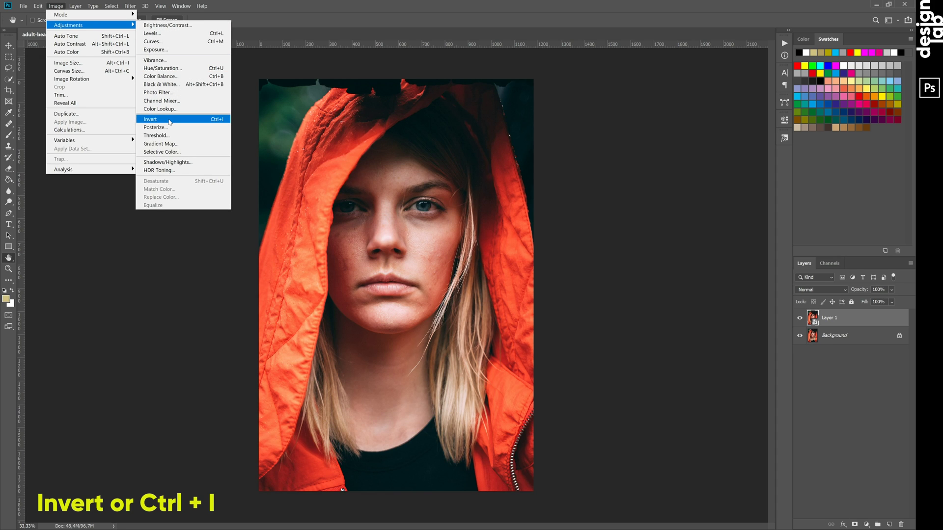
left_click(170, 121)
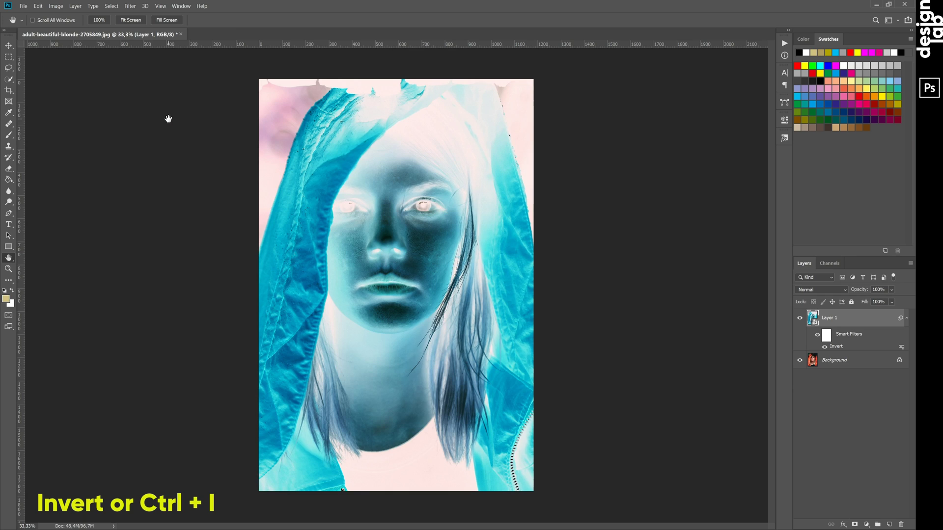
left_click(130, 7)
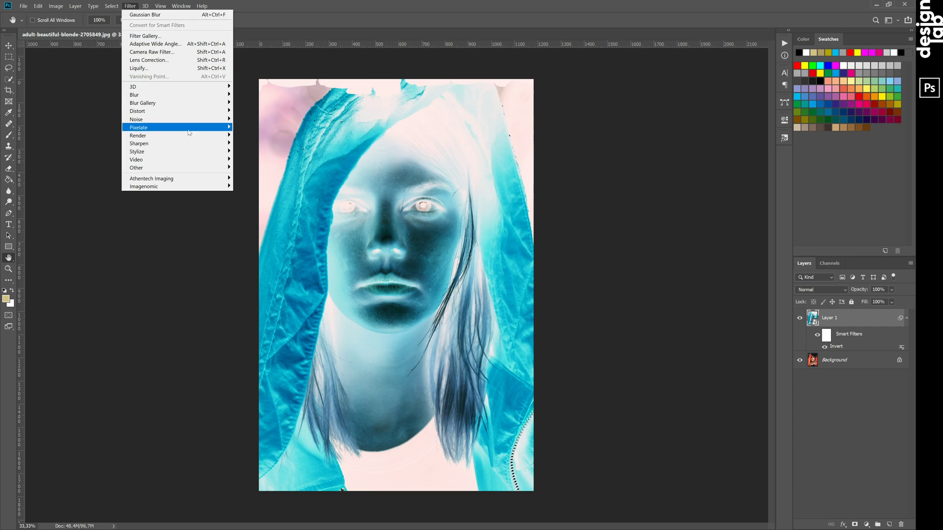
- Add a High Pass smart filter with a 30-pixel radius to Layer 1
mouse_move(210, 168)
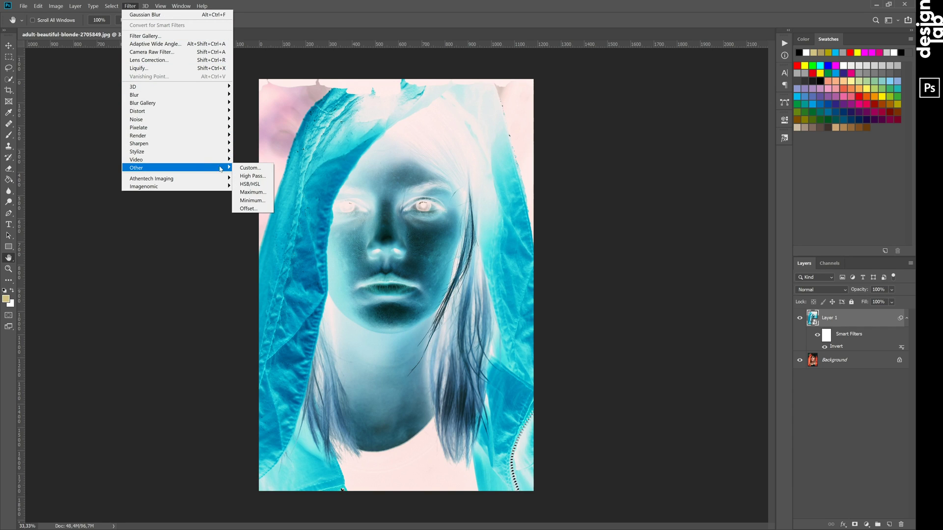
left_click(248, 176)
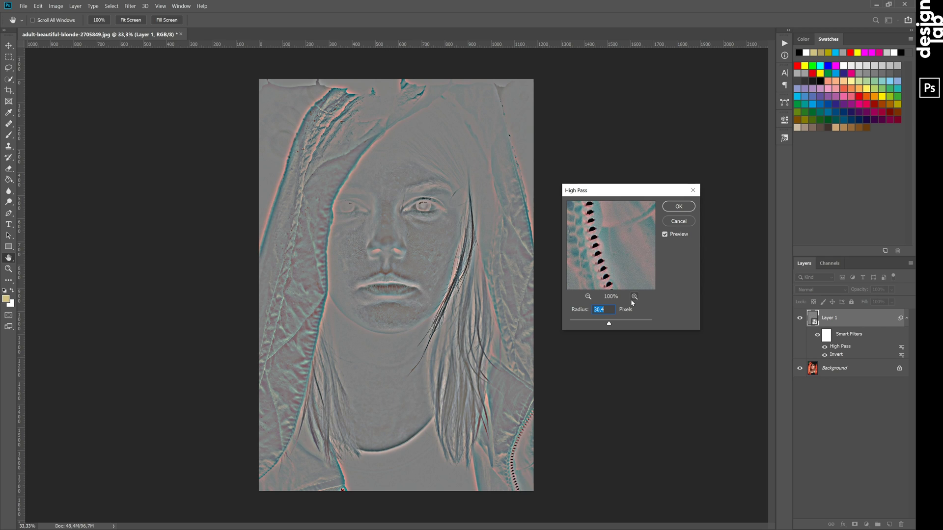
type("30")
left_click(675, 209)
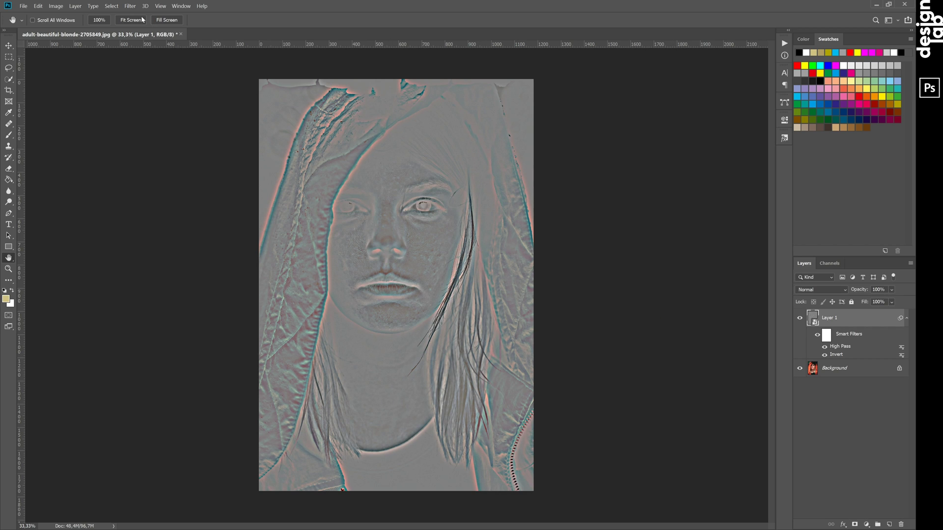
left_click(134, 8)
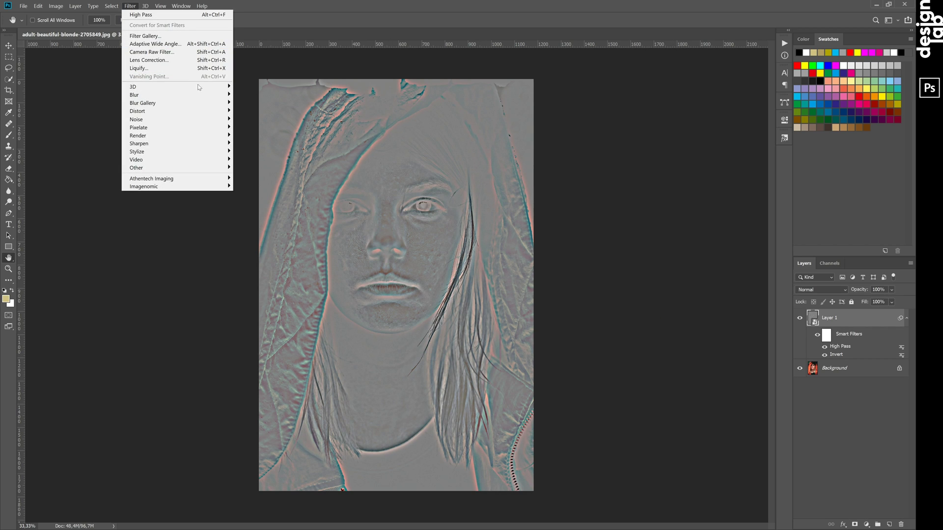
- Add a Gaussian Blur smart filter at a 6-pixel radius above High Pass on Layer 1
mouse_move(211, 96)
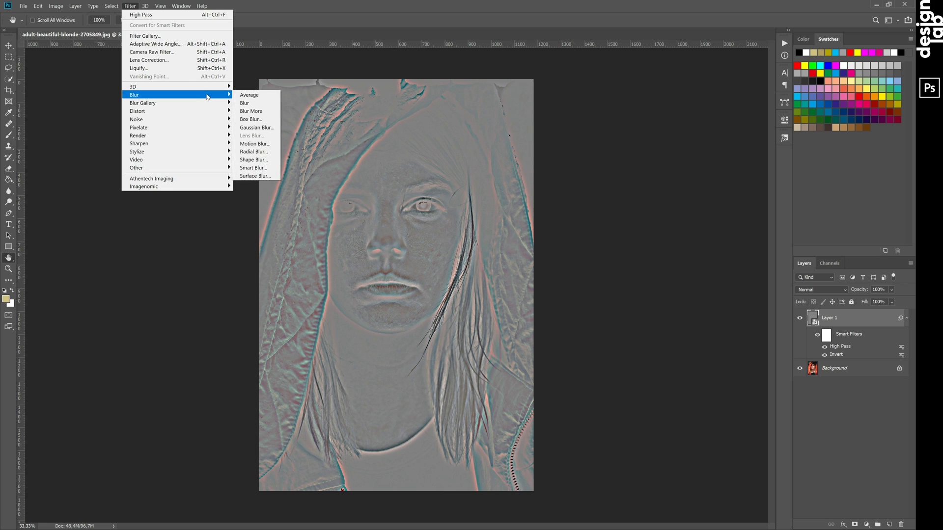
left_click(267, 128)
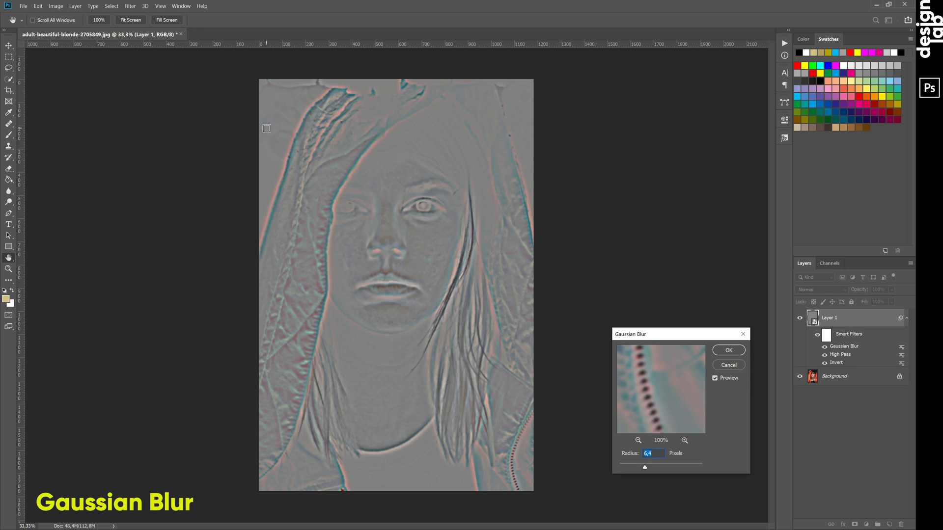
type("6")
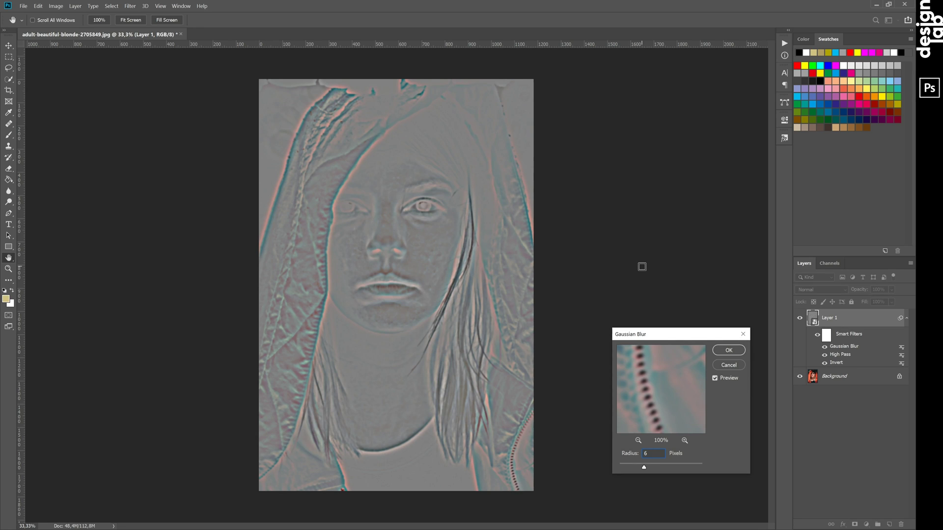
left_click(727, 351)
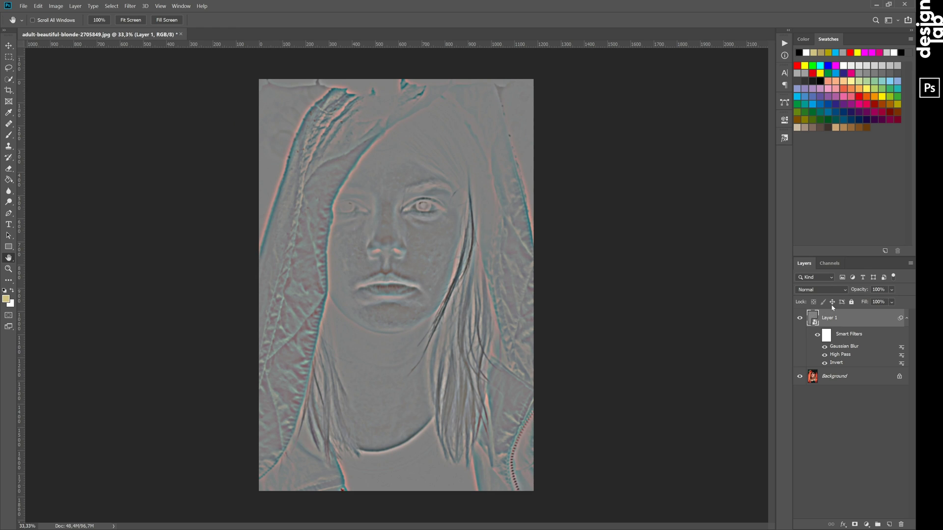
left_click(833, 289)
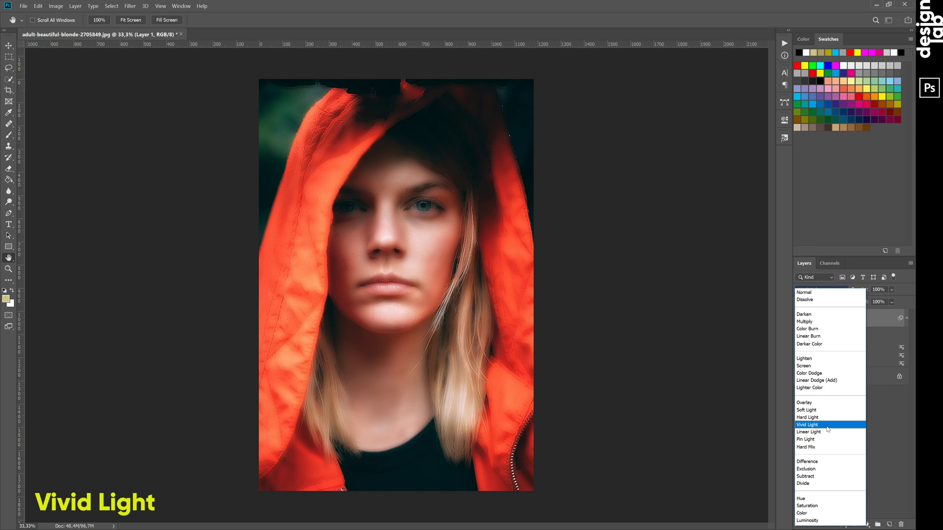
- Set Layer 1's blend mode to Vivid Light
left_click(828, 426)
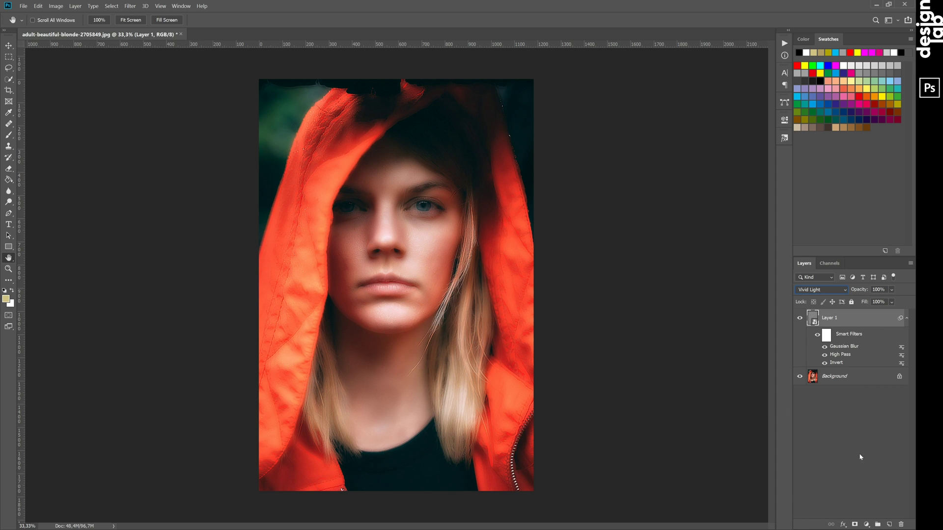
- Add a black layer mask to Layer 1, then view the eyes and nose at 100%
left_click(855, 524, "alt")
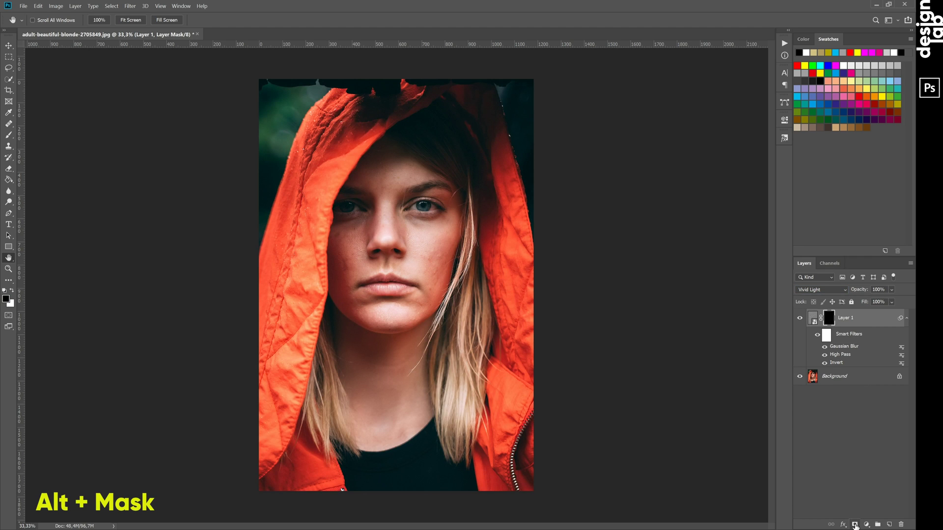
left_click(426, 236, "ctrl")
left_click(426, 236, "ctrl")
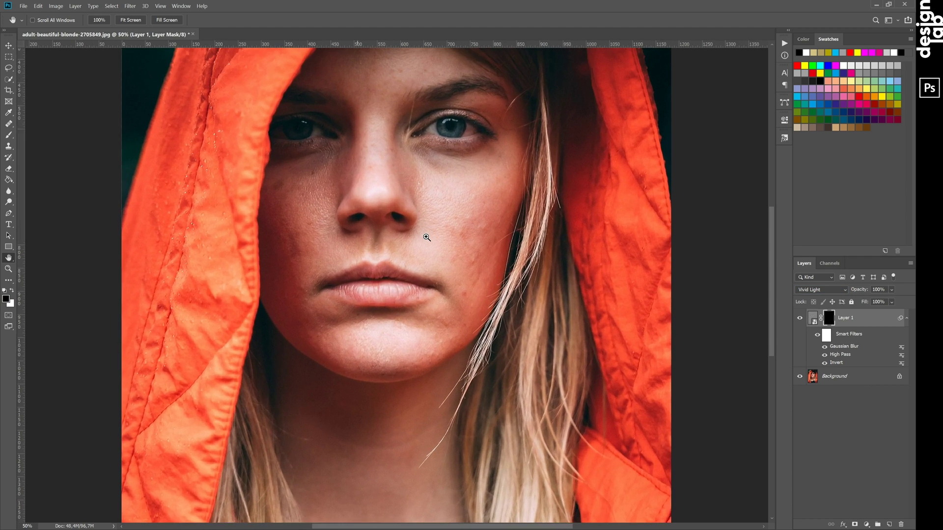
left_click(426, 237, "ctrl")
left_click_drag(428, 182, 458, 358)
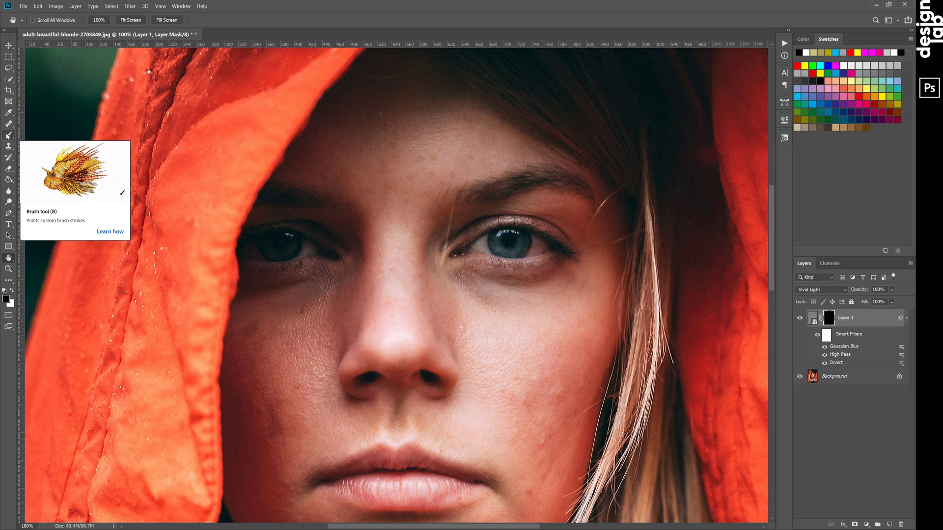
key("b")
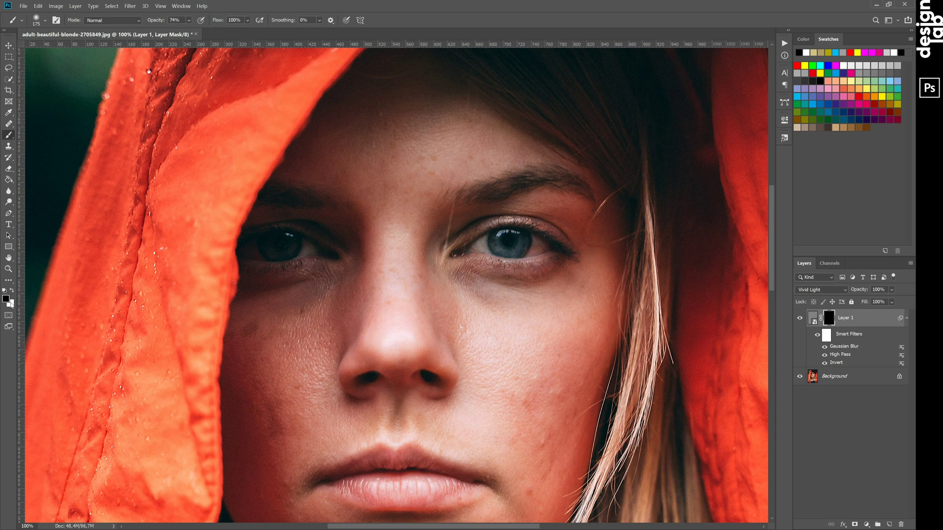
- Make white the foreground and use a soft round brush at 75% opacity
key("x")
left_click(188, 21)
mouse_move(204, 31)
left_mouse_down()
mouse_move(212, 32)
mouse_move(194, 31)
mouse_move(204, 32)
left_mouse_up()
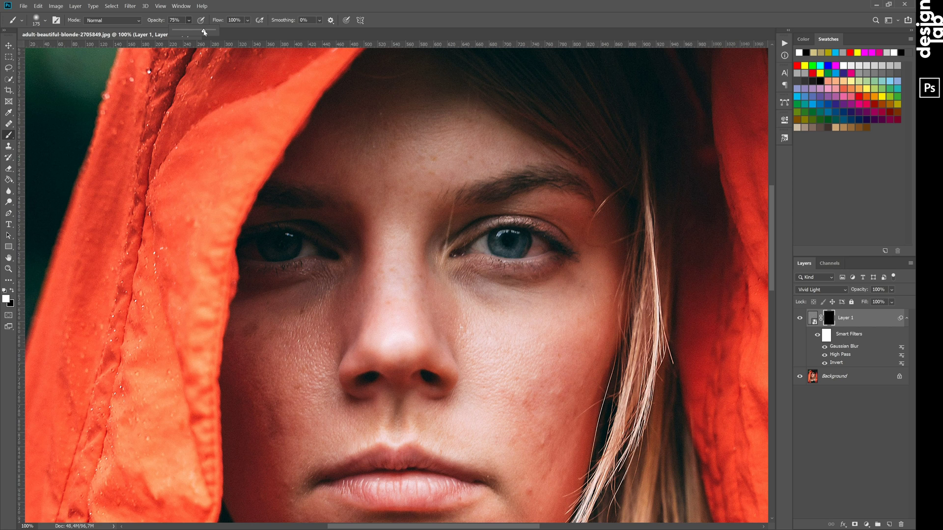
left_click(394, 13)
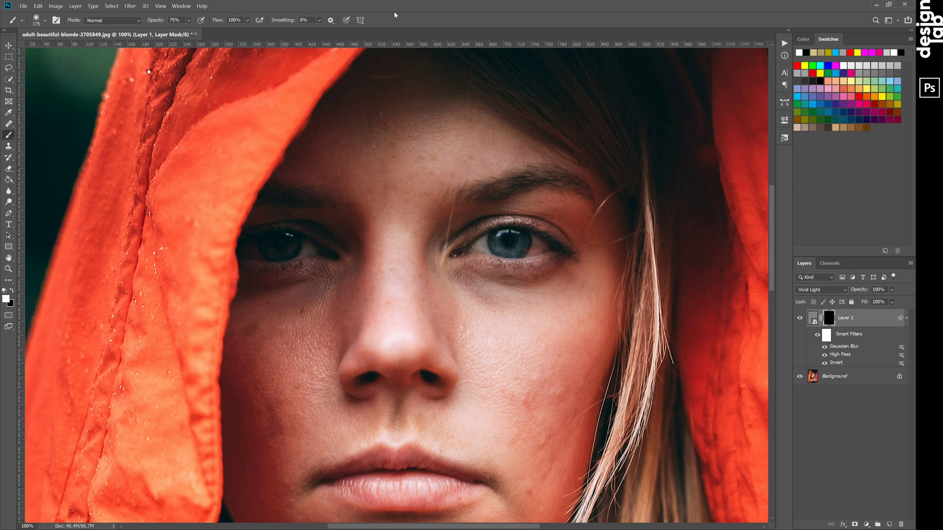
left_click(45, 21)
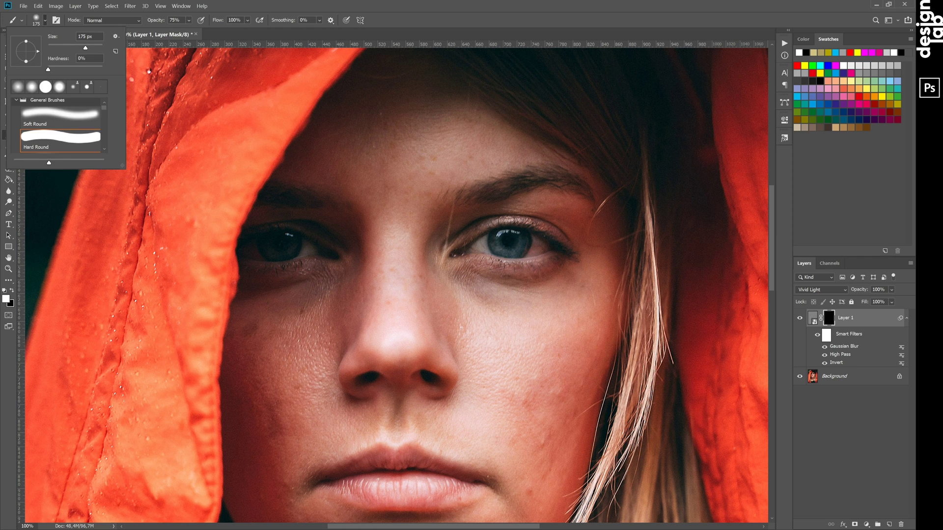
left_click(408, 13)
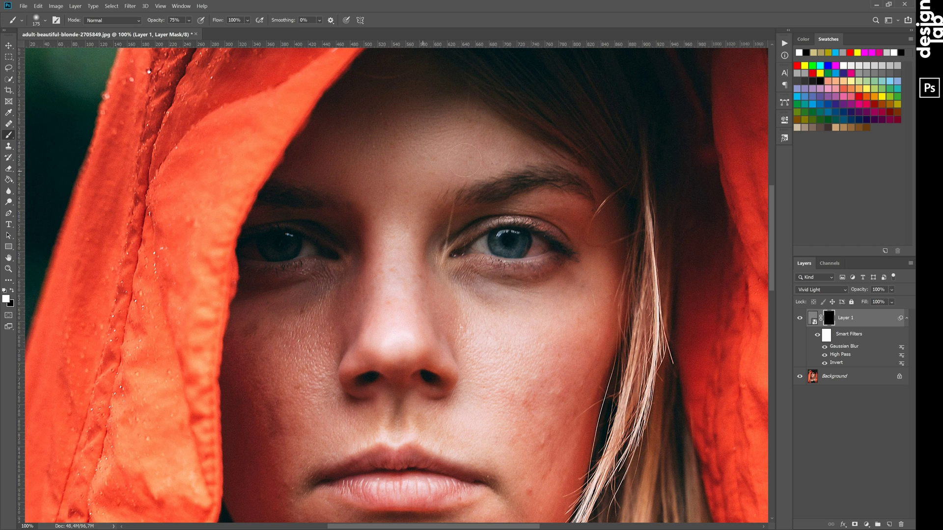
- Paint smoothing into the mask under the right eye with a 90 px brush
key("bracketleft")
key("bracketleft")
key("bracketleft")
key("bracketleft")
left_click_drag(436, 285, 456, 282)
key("bracketleft")
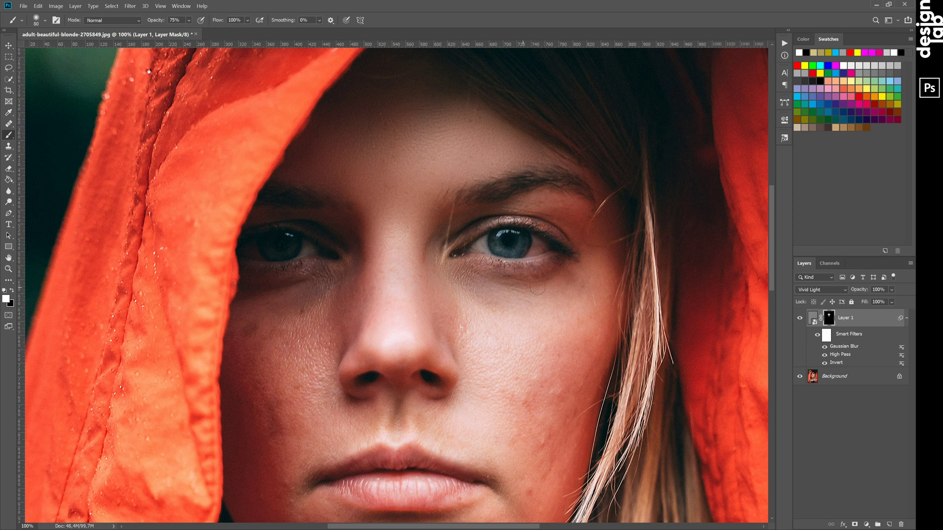
key("bracketright")
key("bracketright")
key("bracketright")
key("bracketright")
scroll(522, 411, "down", 3)
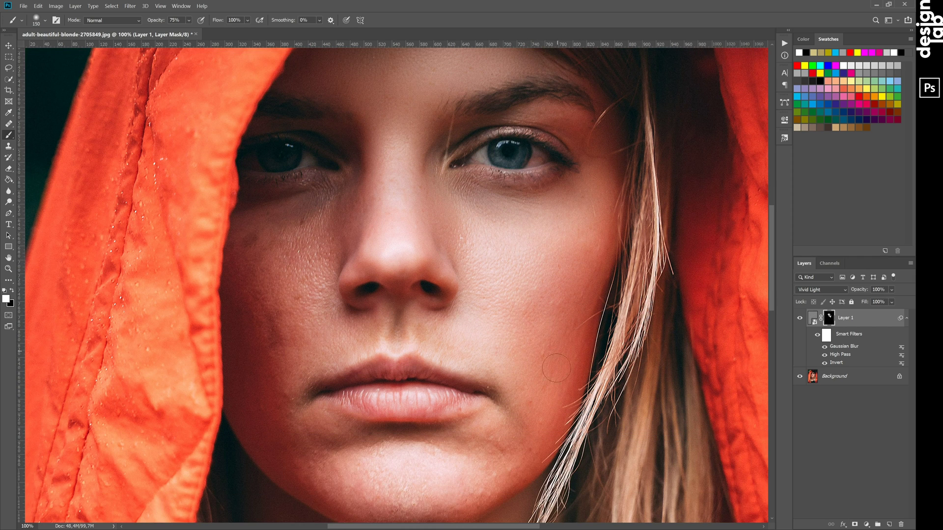
- Paint smoothing over the left cheek's blotches with a 125 px brush
key("bracketleft")
key("bracketleft")
key("bracketleft")
key("bracketright")
key("bracketright")
key("bracketright")
key("bracketright")
key("bracketright")
key("bracketleft")
key("bracketleft")
key("bracketleft")
left_click_drag(263, 208, 256, 270)
key("bracketleft")
key("bracketleft")
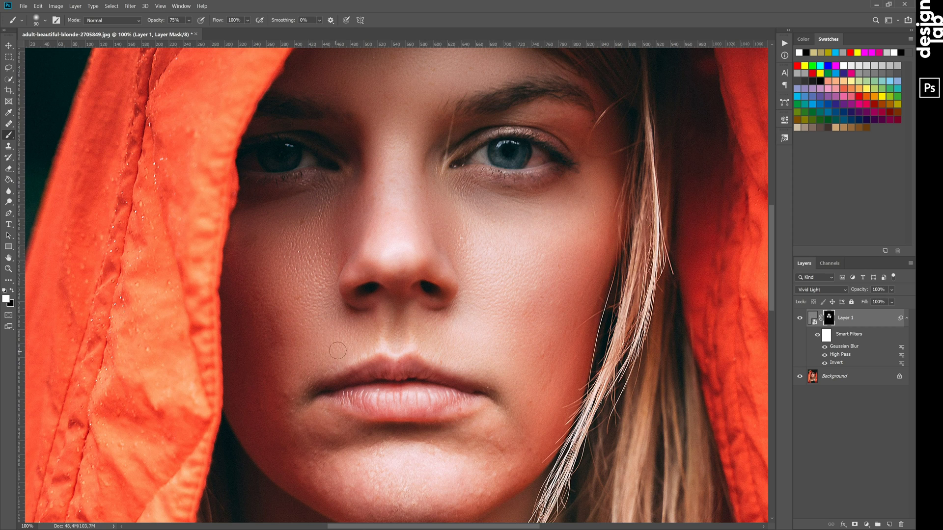
- Paint smoothing onto the skin above the right eyelid with a 60 px brush
scroll(280, 336, "down", 4)
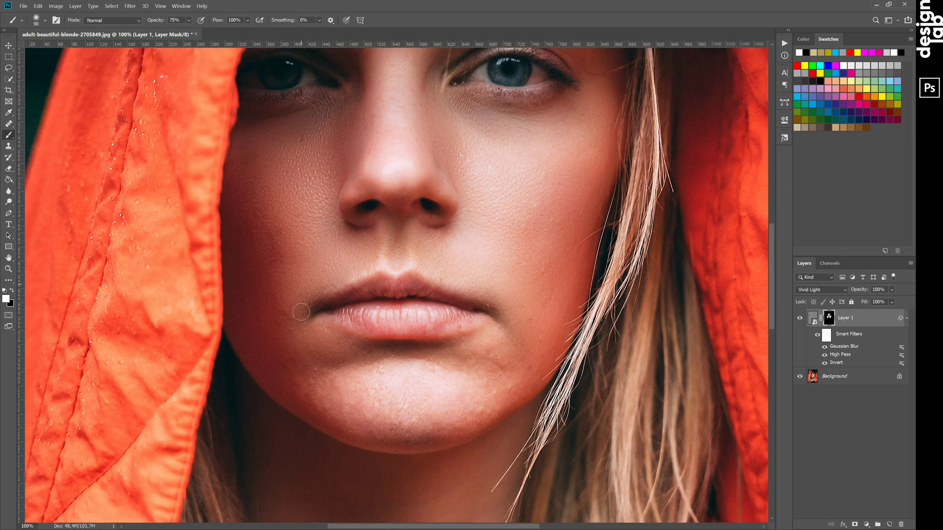
key("bracketright")
key("bracketright")
key("bracketright")
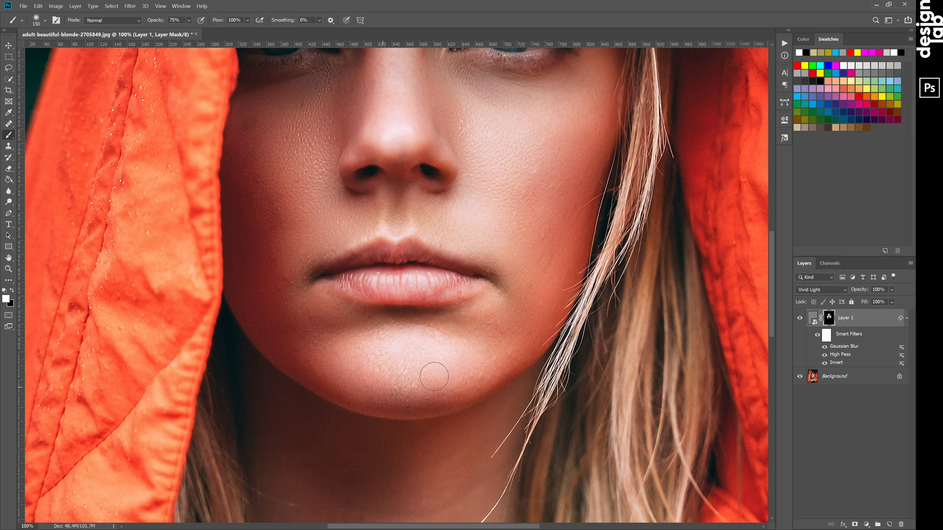
key("bracketleft")
key("bracketleft")
key("bracketleft")
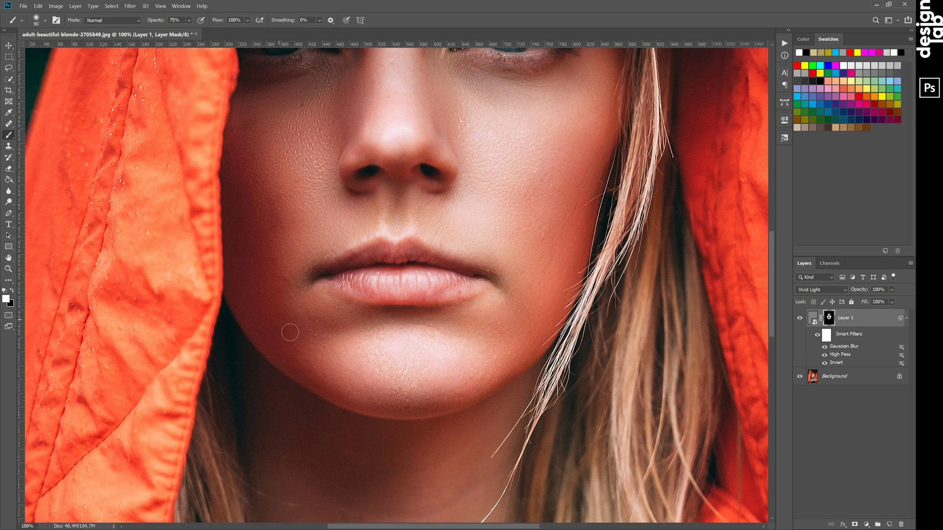
scroll(444, 348, "up", 3)
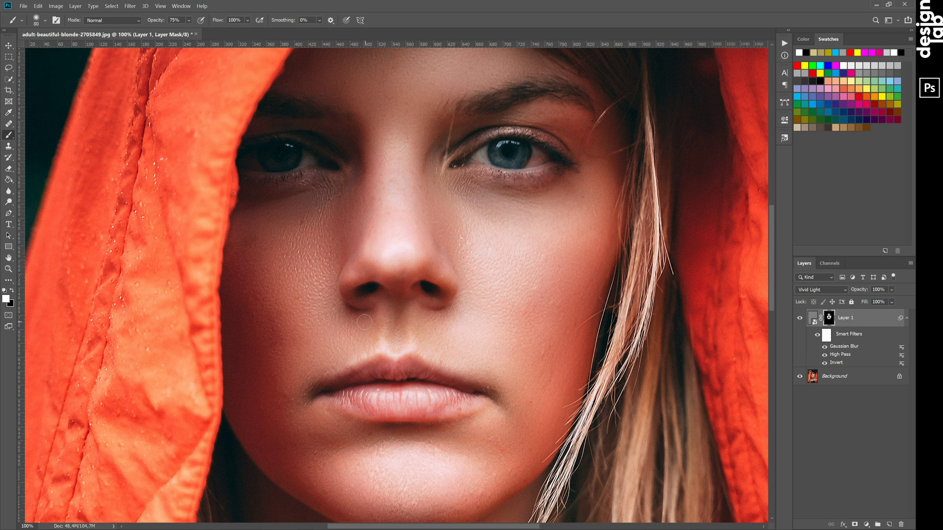
key("bracketleft")
scroll(463, 291, "up", 1)
key("bracketleft")
key("bracketleft")
mouse_move(513, 164)
left_mouse_down()
mouse_move(584, 175)
mouse_move(537, 157)
mouse_move(593, 205)
mouse_move(608, 170)
mouse_move(547, 112)
mouse_move(612, 167)
mouse_move(584, 192)
left_mouse_up()
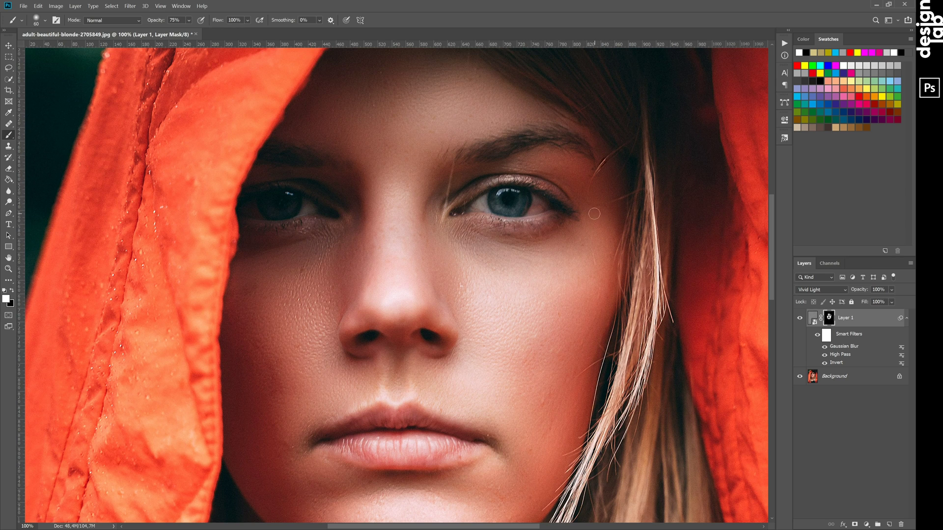
scroll(456, 195, "down", 2)
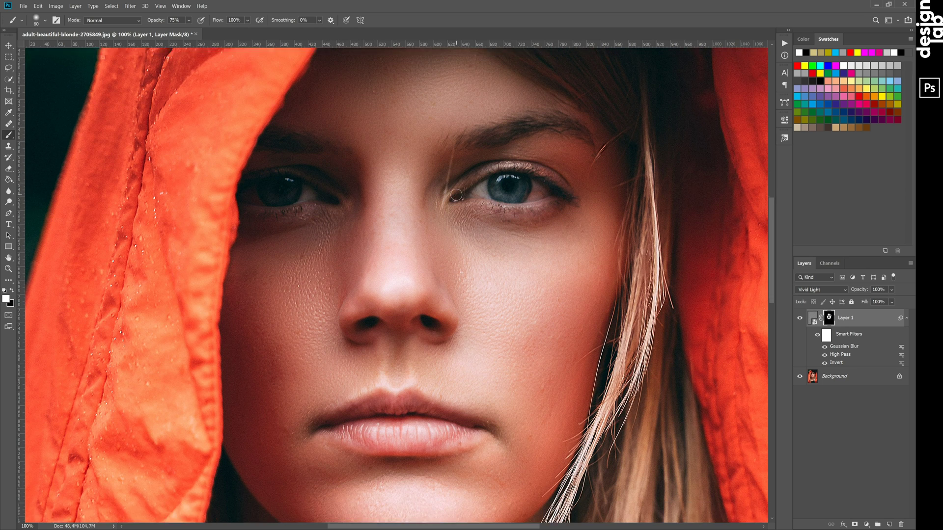